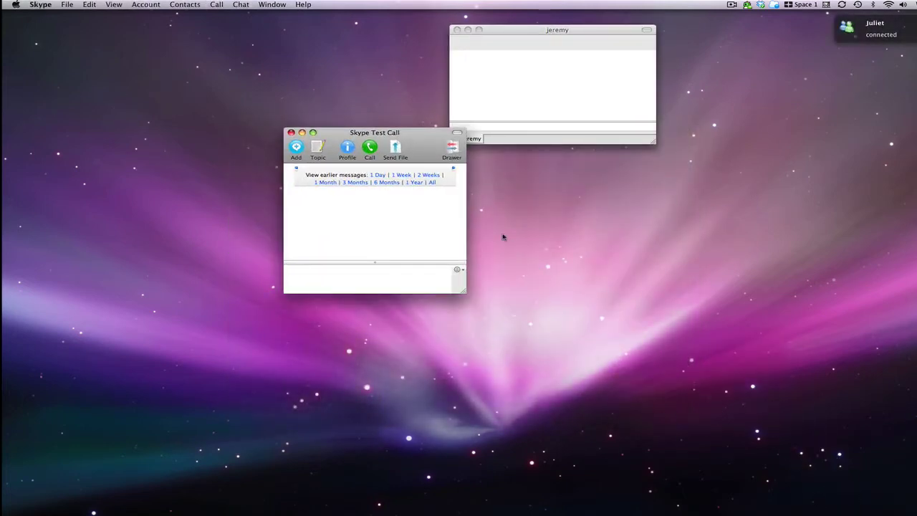
Step: Move the Skype Test Call window to the upper left and place the Adium chat beside it
drag(385, 137, 321, 133)
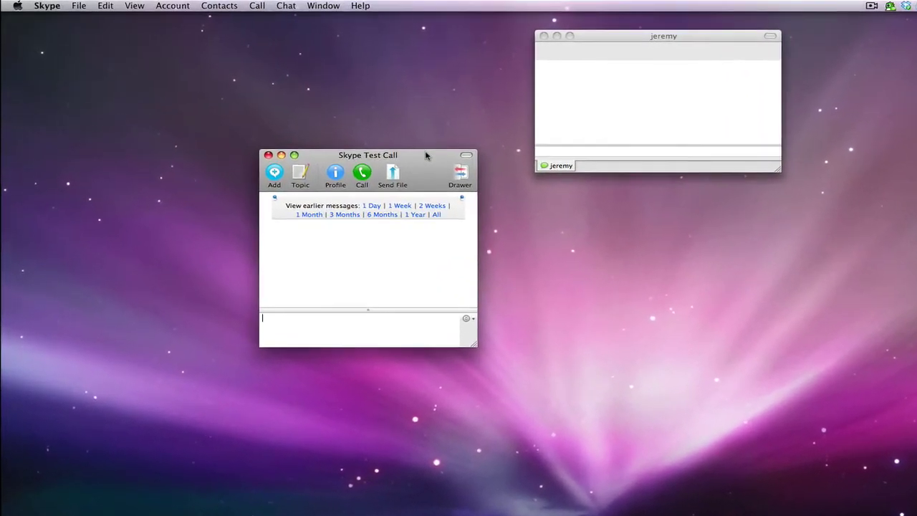
drag(398, 146, 337, 33)
drag(692, 39, 537, 36)
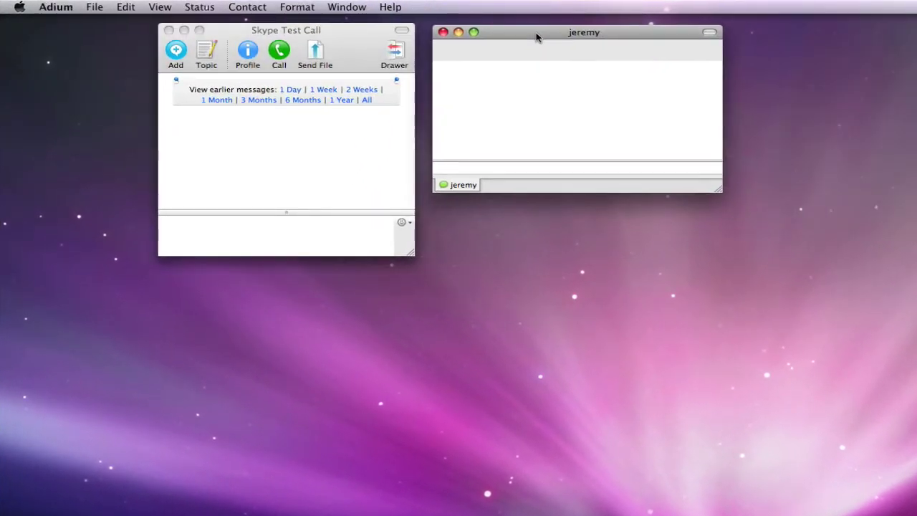
Step: Shift the Adium chat window right to reveal the list behind it
click(555, 171)
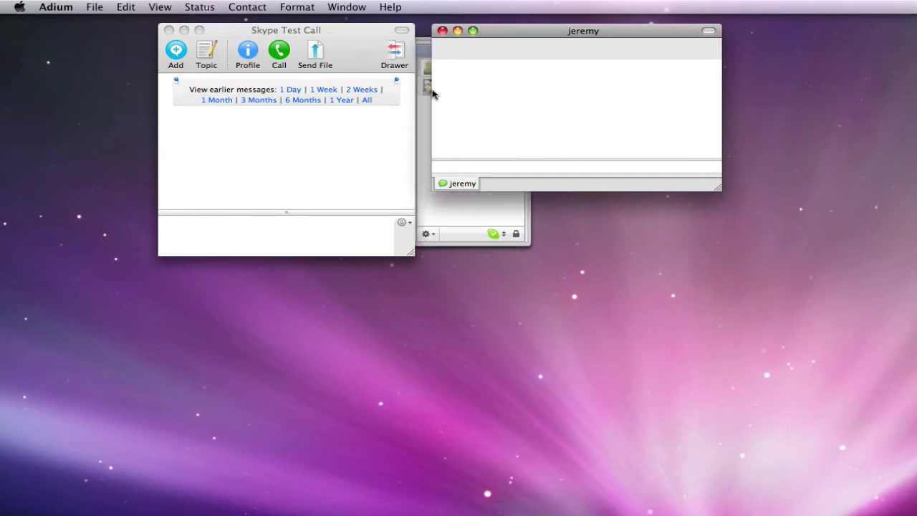
drag(498, 33, 532, 39)
click(463, 73)
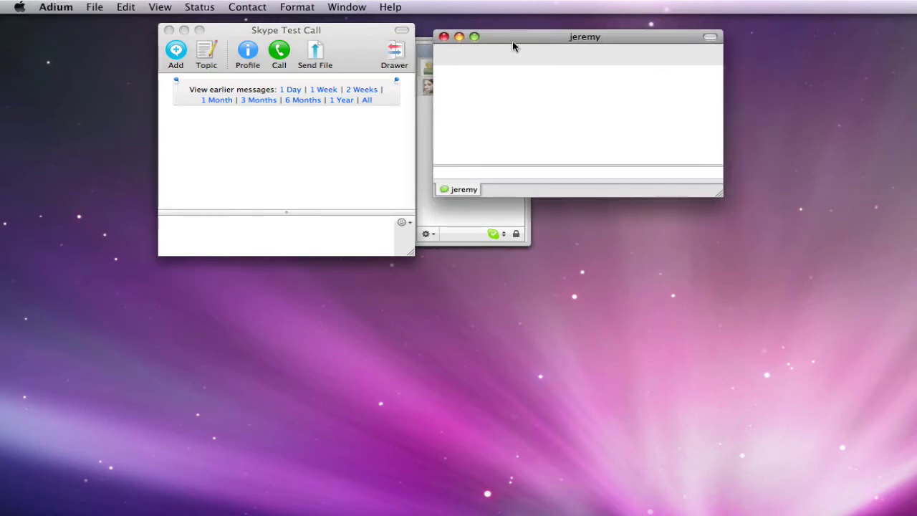
drag(514, 44, 521, 39)
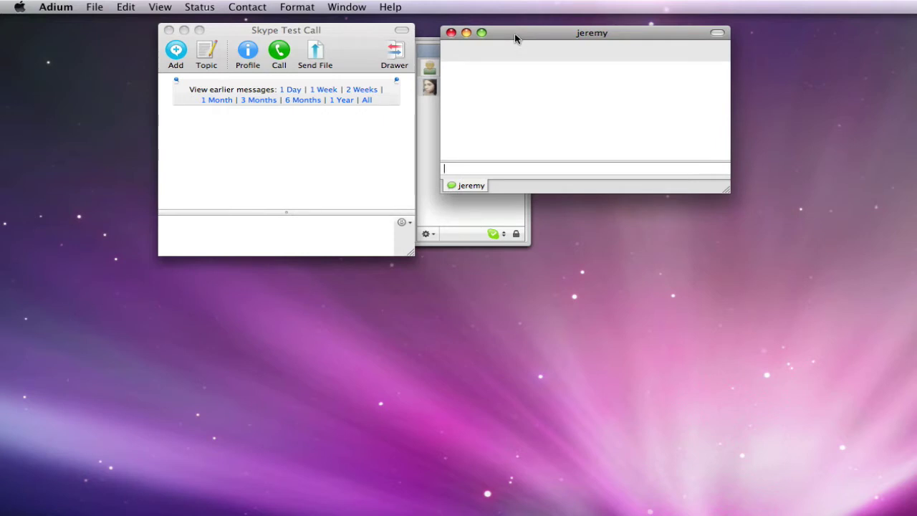
Step: Browse Adium's menus in turn: Adium, File, Edit, View, Status, Contact, Format and Window
click(70, 7)
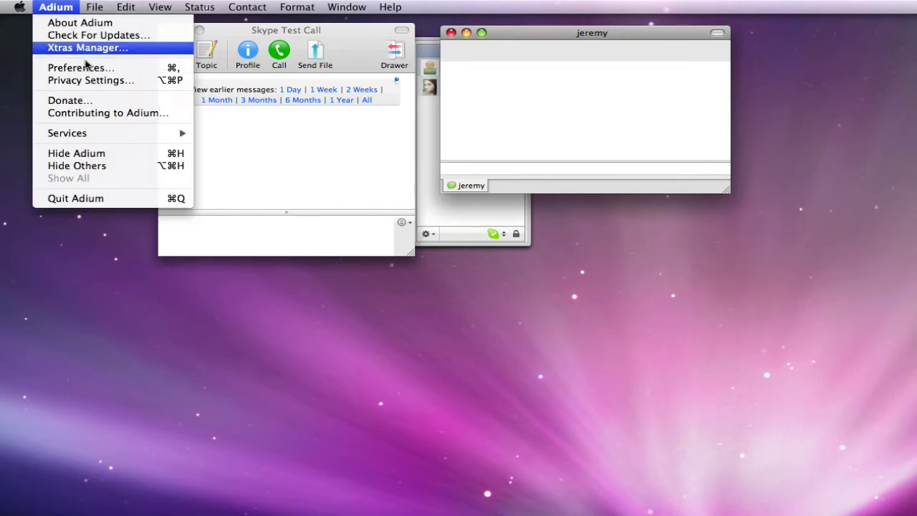
mouse_move(82, 9)
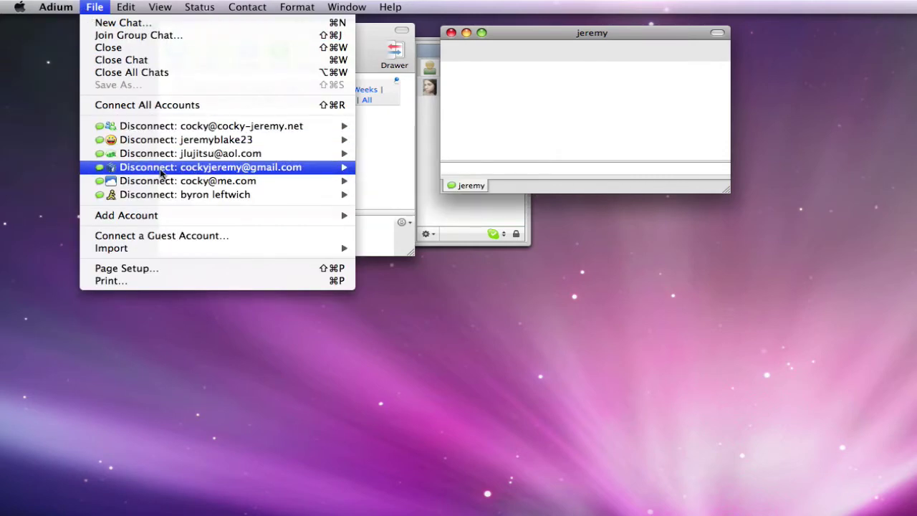
mouse_move(130, 6)
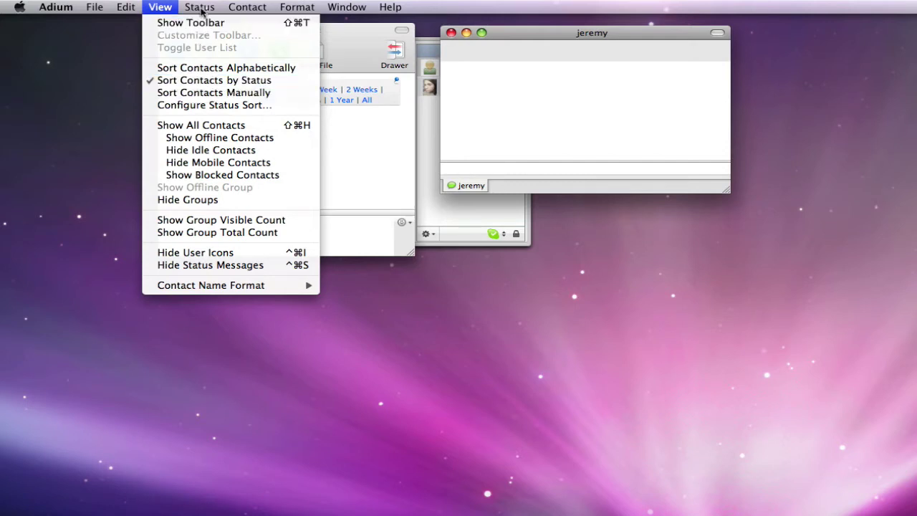
mouse_move(199, 7)
mouse_move(234, 10)
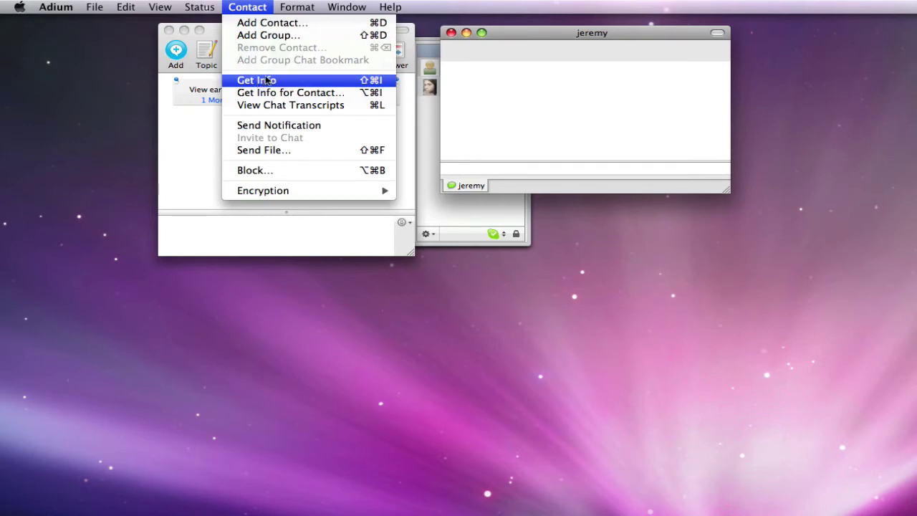
mouse_move(287, 8)
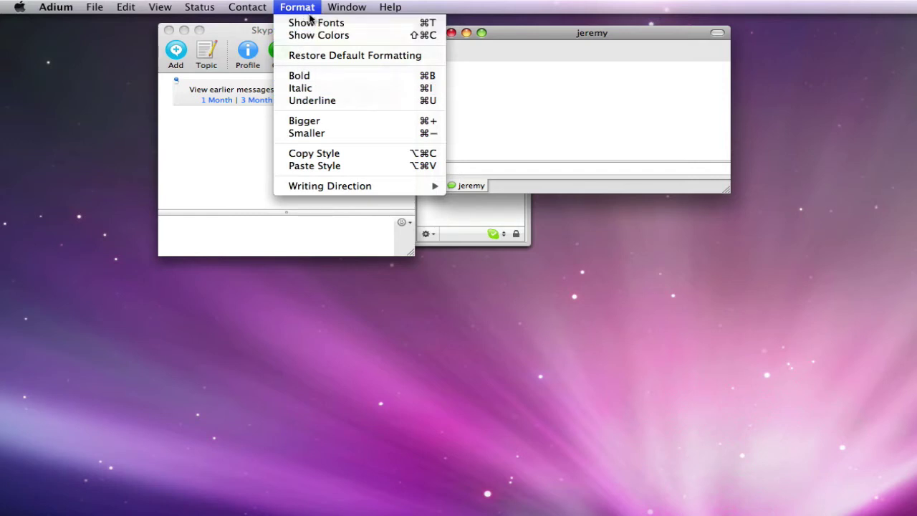
mouse_move(341, 12)
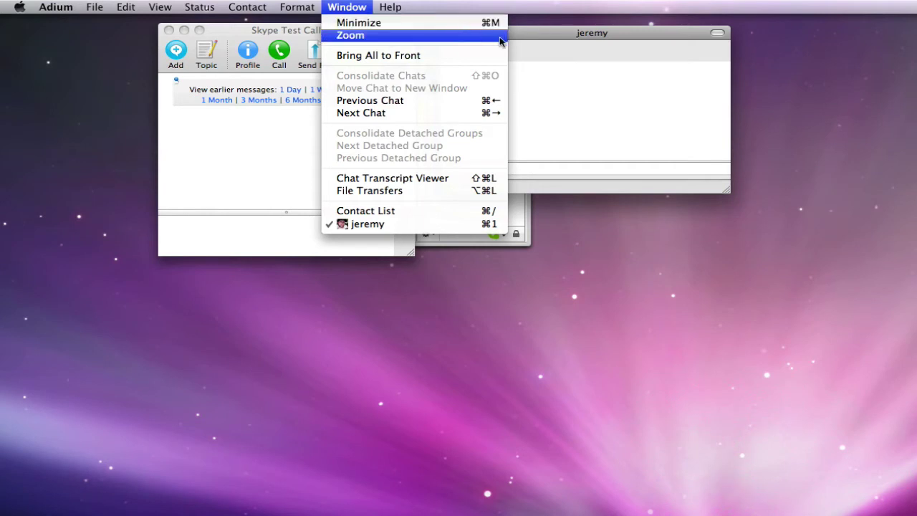
Step: Bring Skype forward and browse its Skype, File, Edit, View, Account and Contacts menus
click(284, 30)
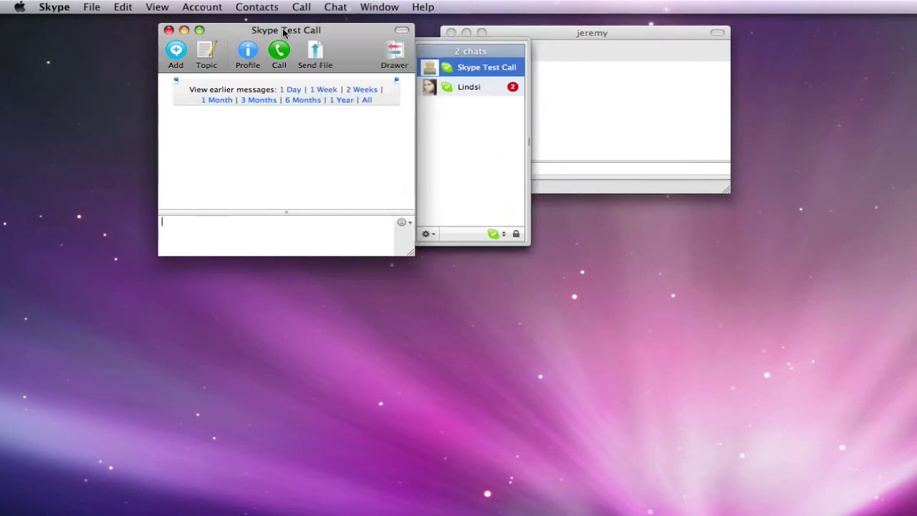
click(57, 9)
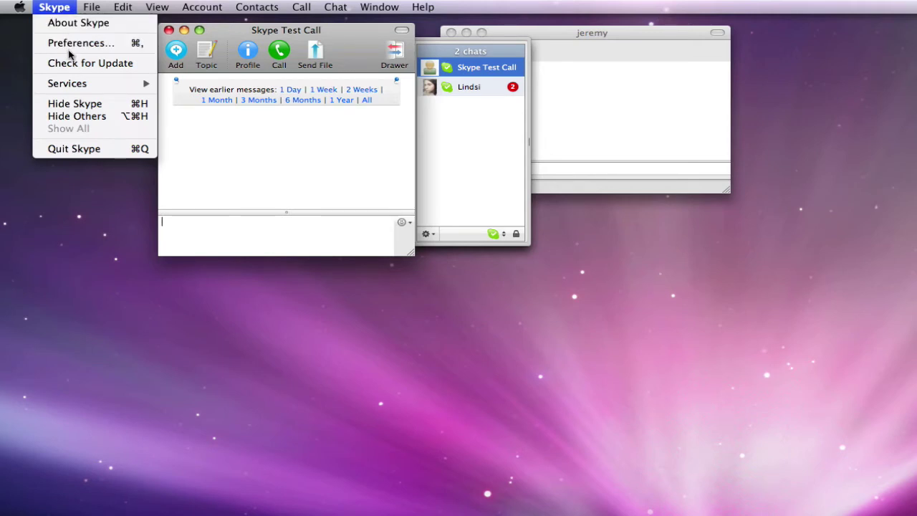
mouse_move(96, 8)
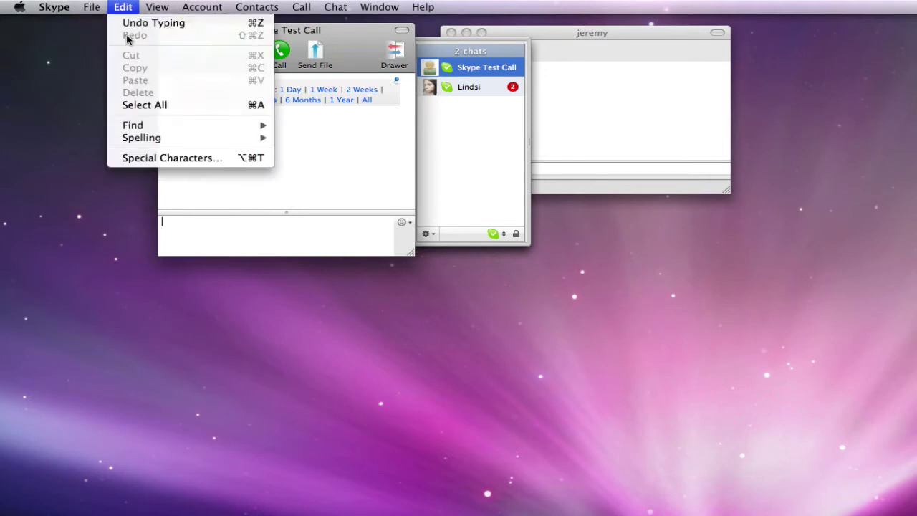
mouse_move(180, 139)
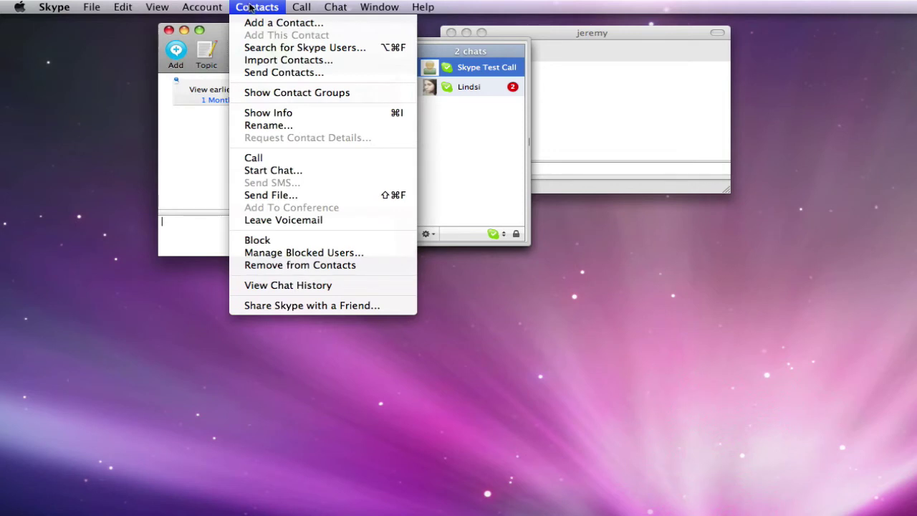
click(107, 49)
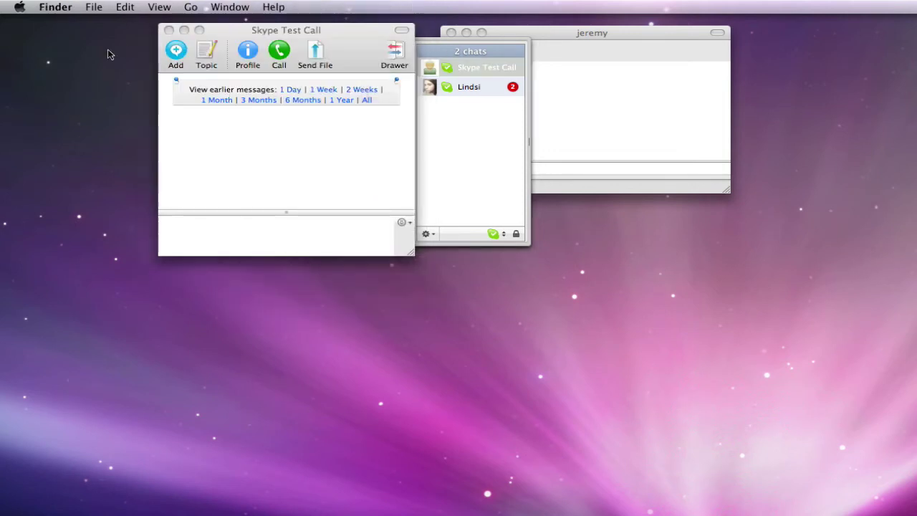
click(20, 12)
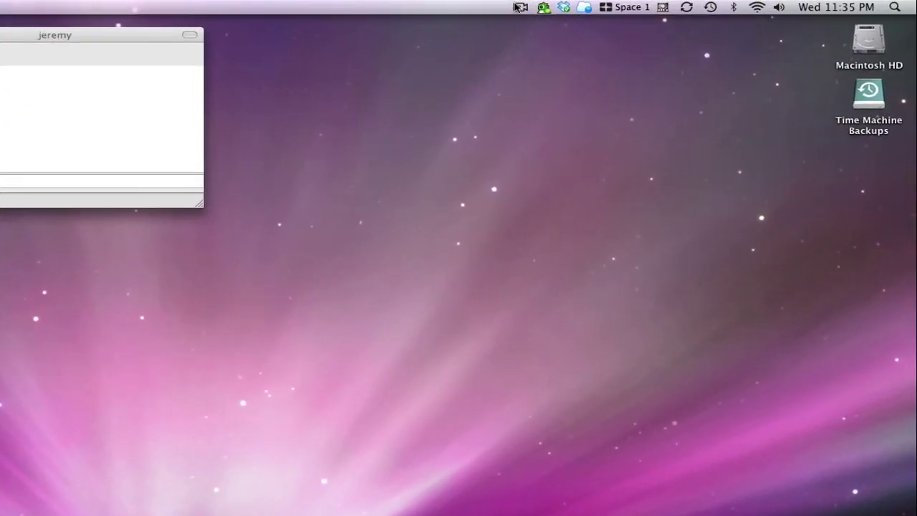
Step: Check the ScreenFlow and Adium menu extras, including Accounts and Options, then show Dropbox's 23.1% usage
click(519, 9)
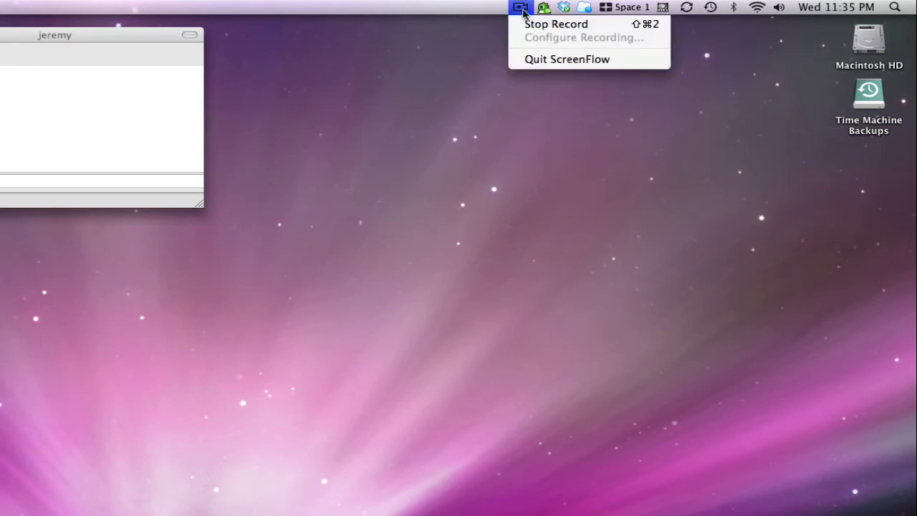
click(491, 32)
click(546, 8)
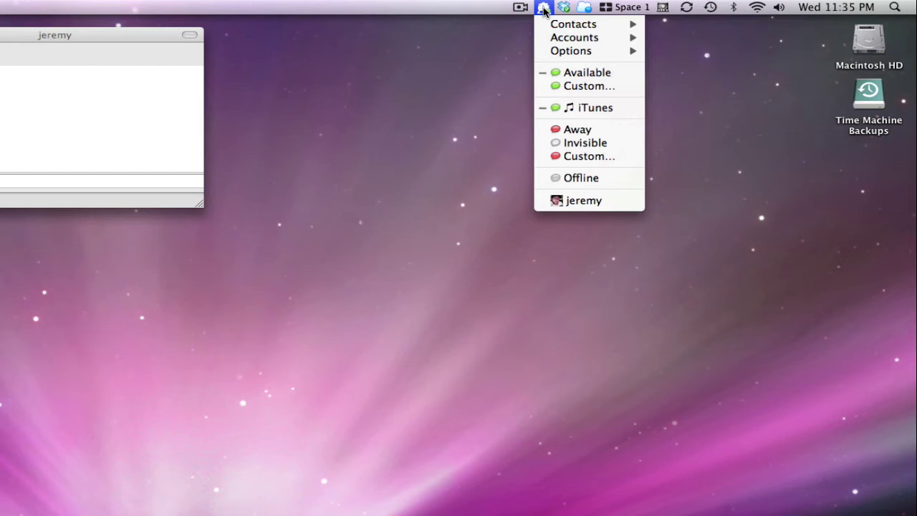
mouse_move(562, 40)
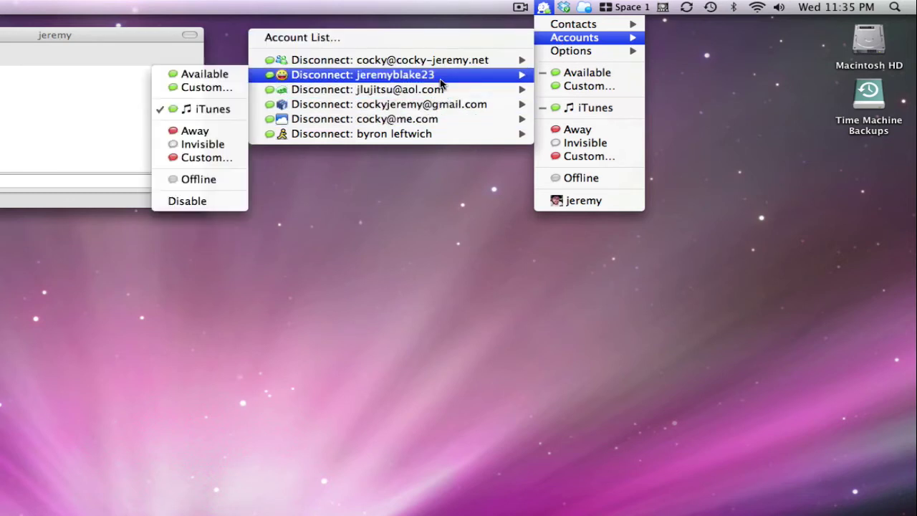
mouse_move(573, 54)
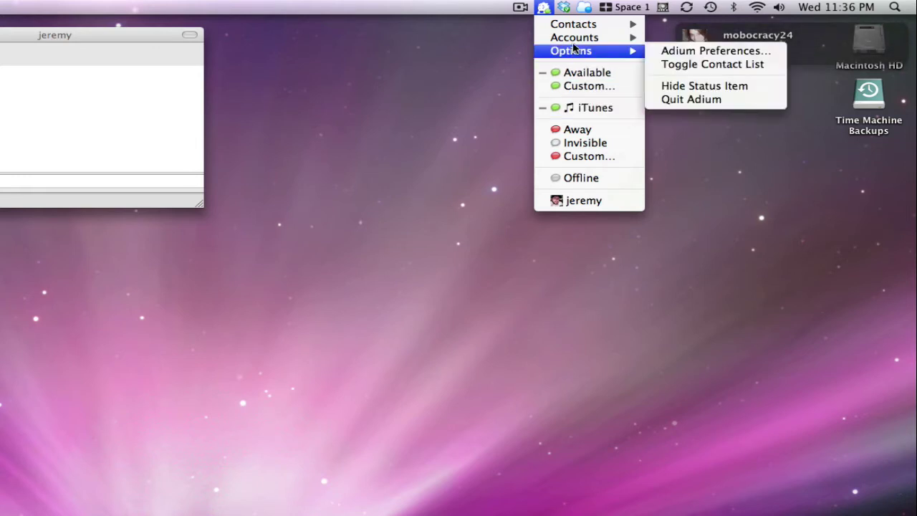
mouse_move(564, 19)
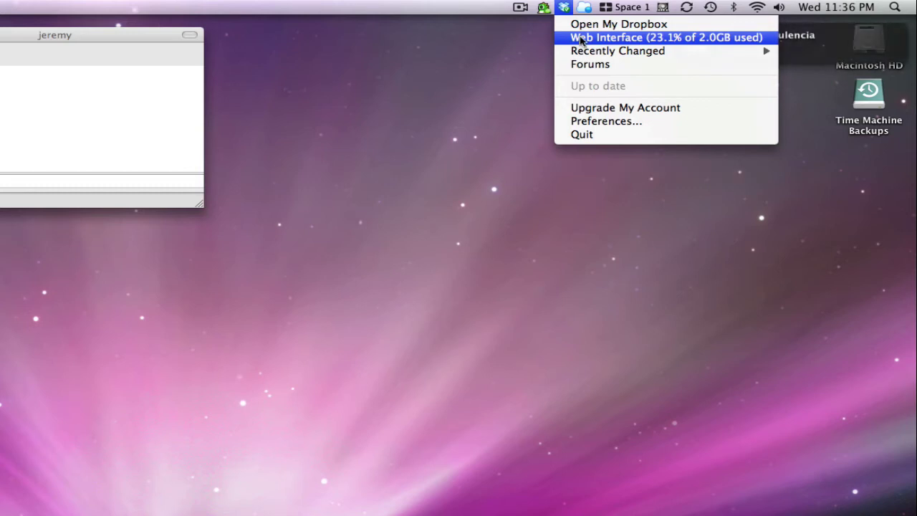
click(584, 9)
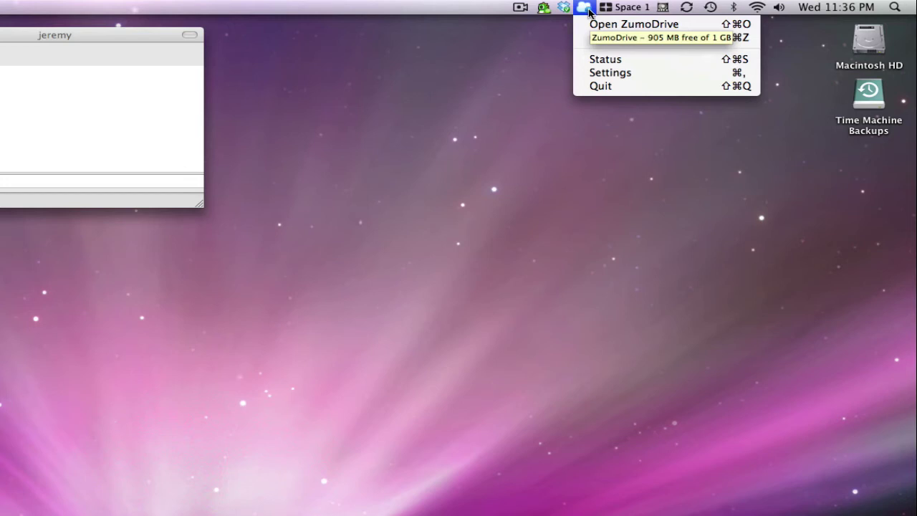
click(608, 11)
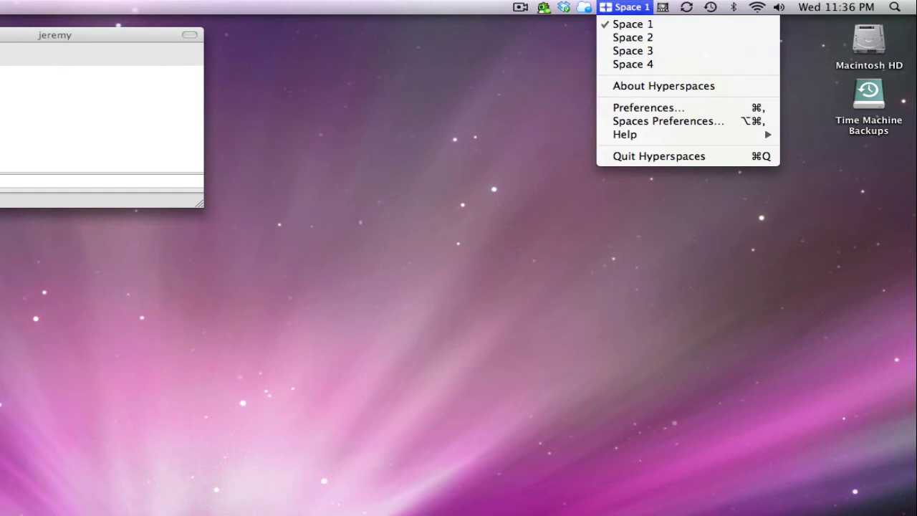
Step: Close both open Skype chats, confirming Close in the Close 2 chats dialog
key(Escape)
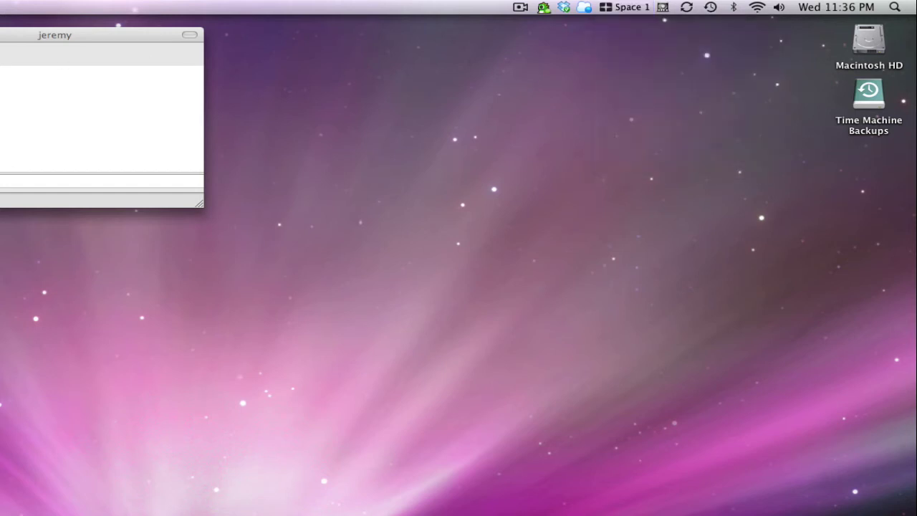
key(super+w)
click(279, 266)
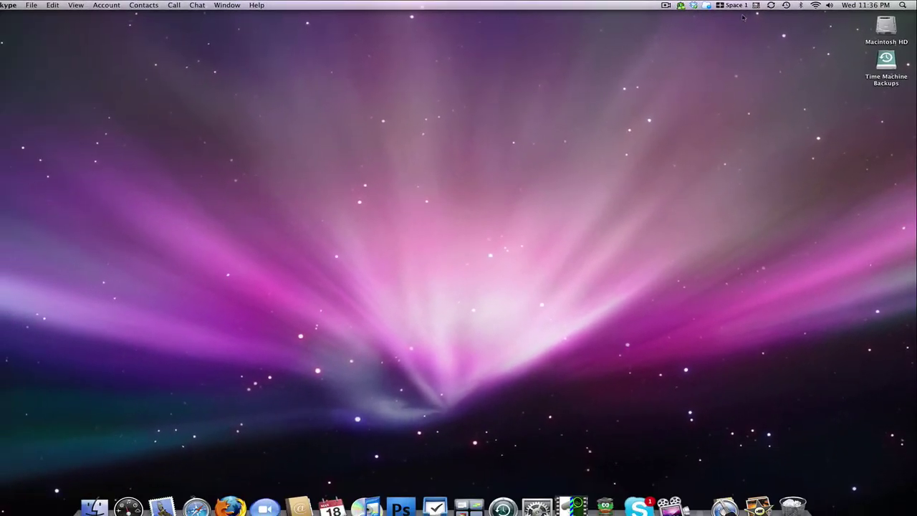
Step: Switch to Space 1, then cycle through Spaces 2, 3 and 4 and back to Space 1
click(681, 6)
click(743, 16)
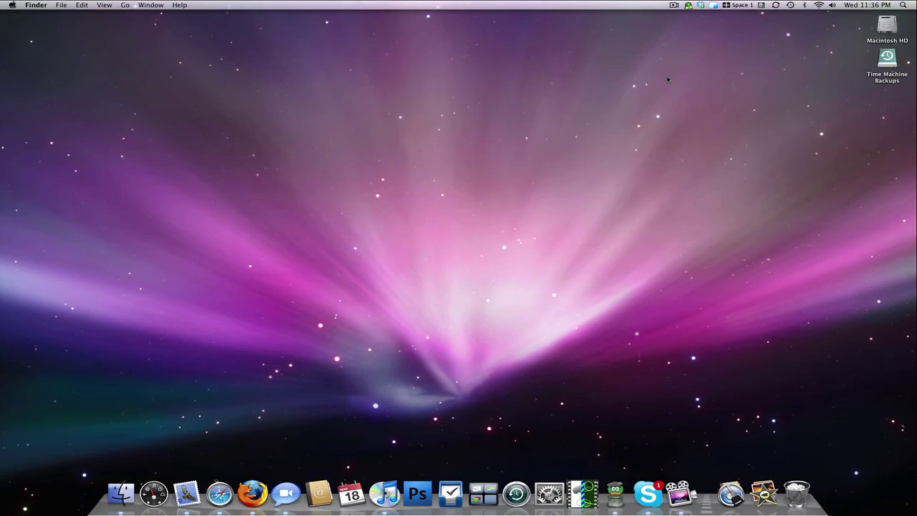
key(ctrl+2)
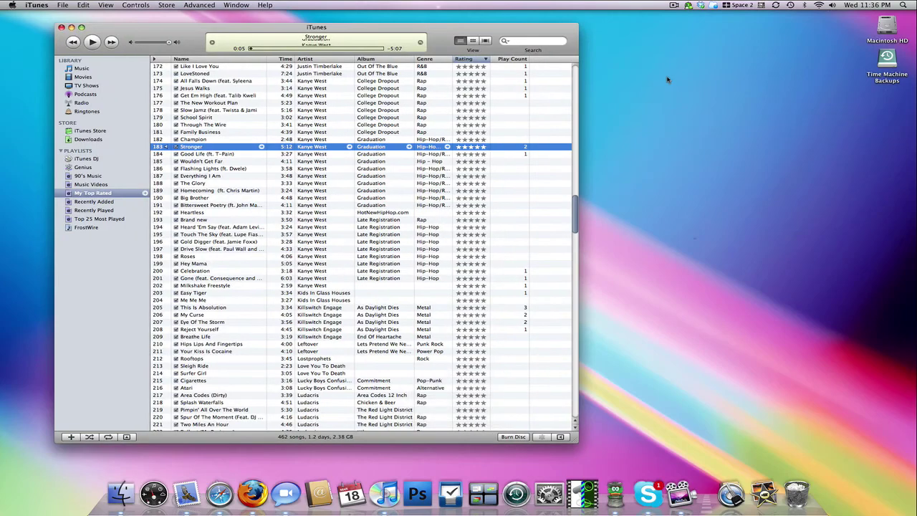
key(ctrl+3)
key(ctrl+4)
key(ctrl+1)
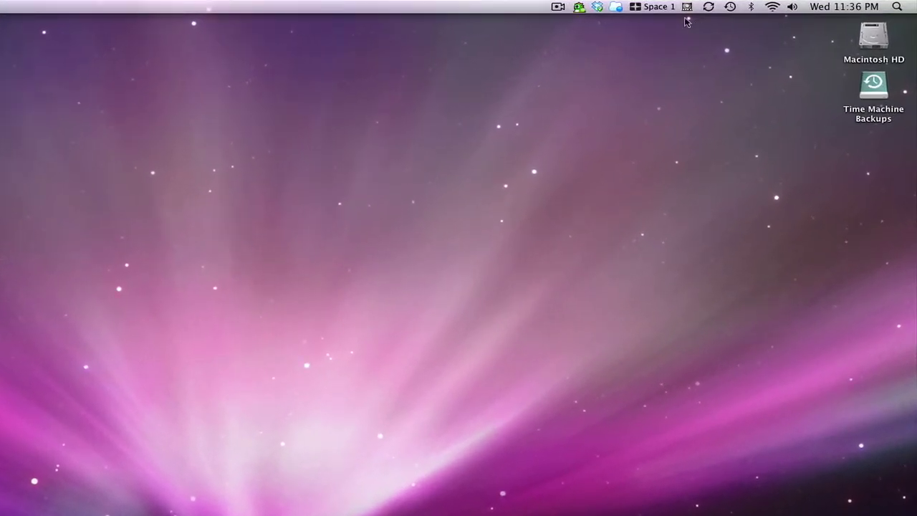
Step: View dock switcher options, review MobileMe's synced items, close the pane, and show Time Machine's last backup
click(726, 5)
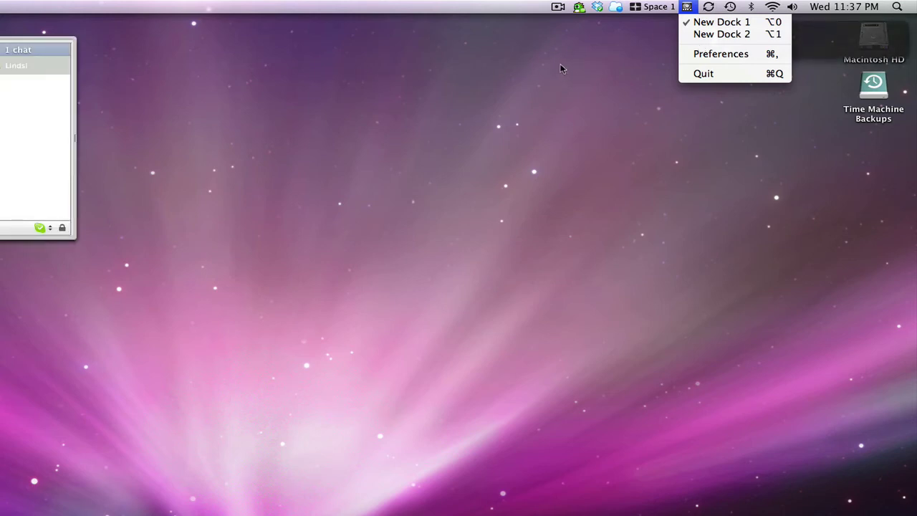
click(706, 8)
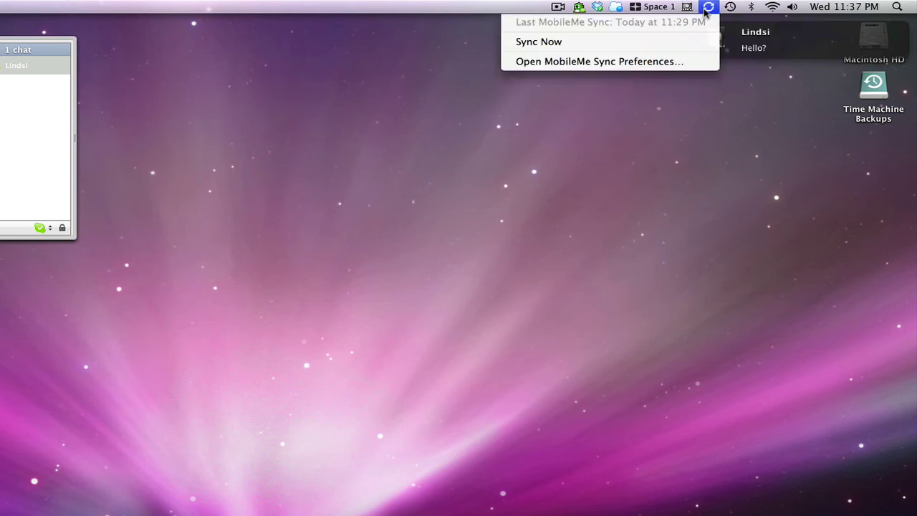
click(672, 63)
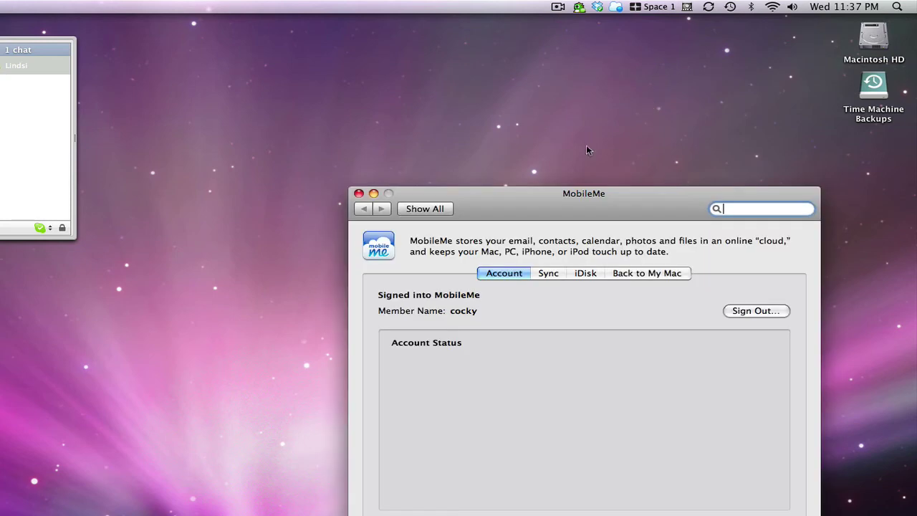
click(548, 273)
scroll(472, 369, down, 2)
scroll(472, 369, up, 2)
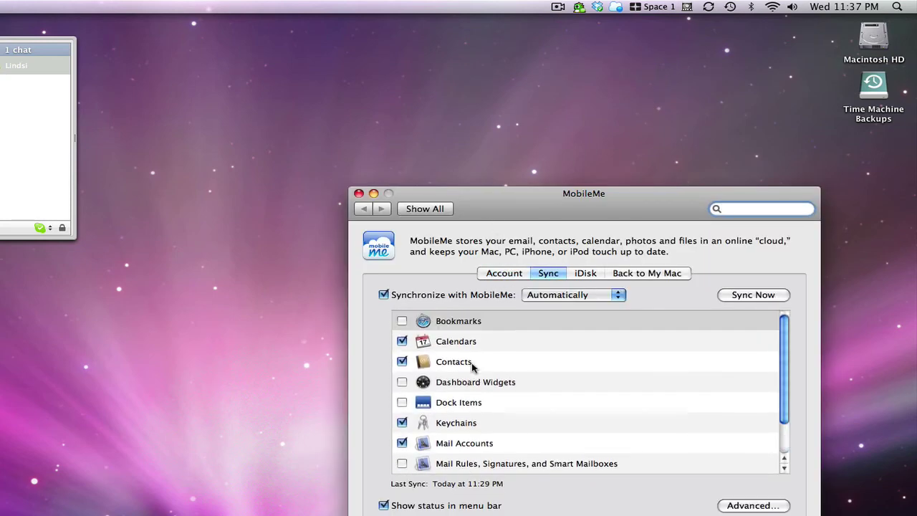
click(359, 195)
click(730, 7)
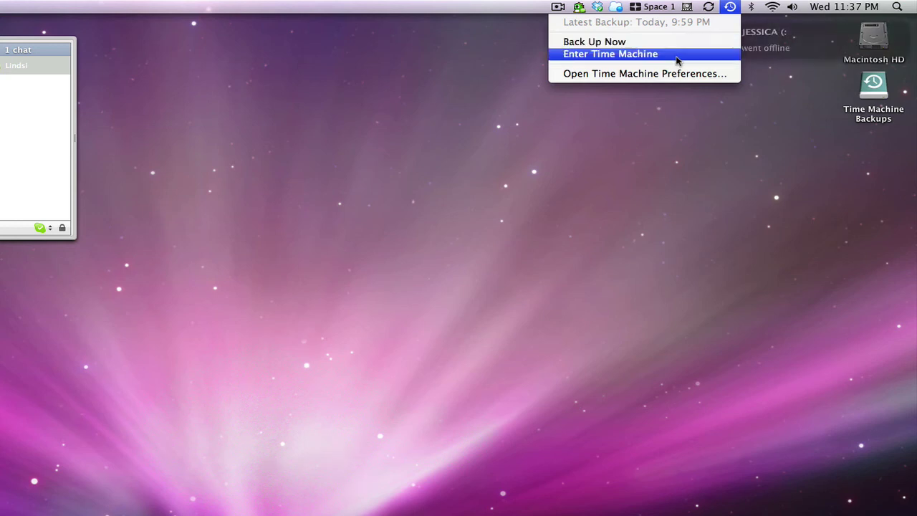
Step: Check the AirPort network list, volume level and date/clock menus, then open Spotlight
mouse_move(753, 12)
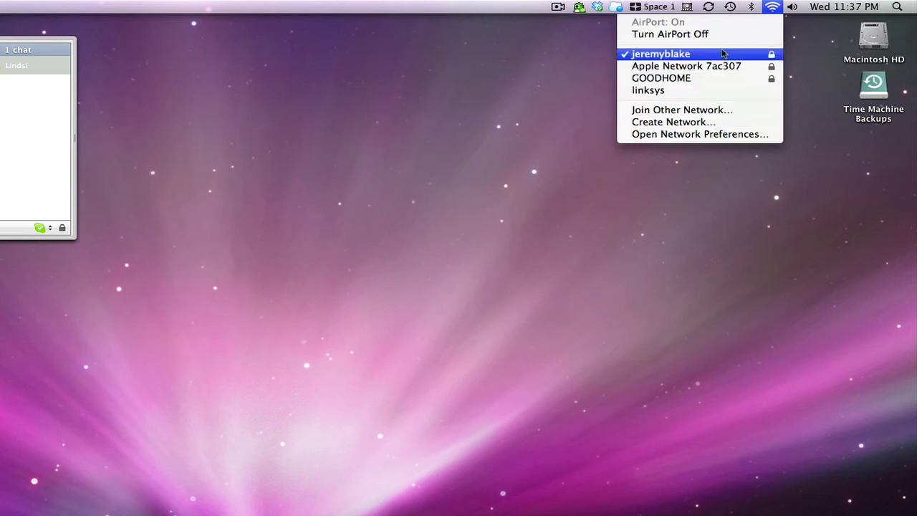
click(808, 171)
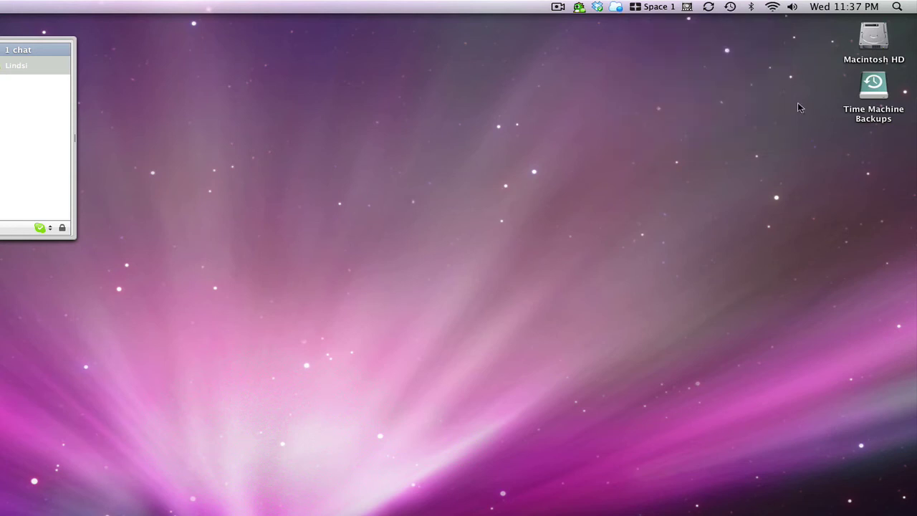
click(792, 7)
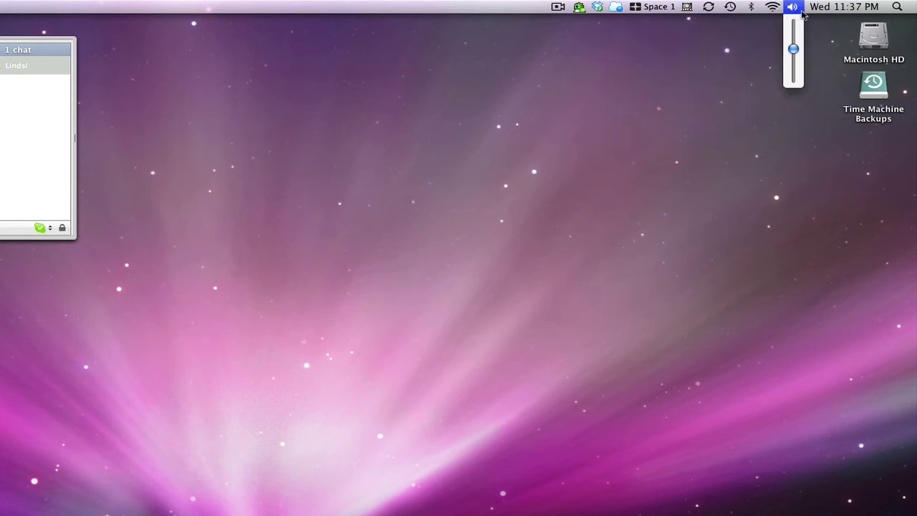
click(730, 57)
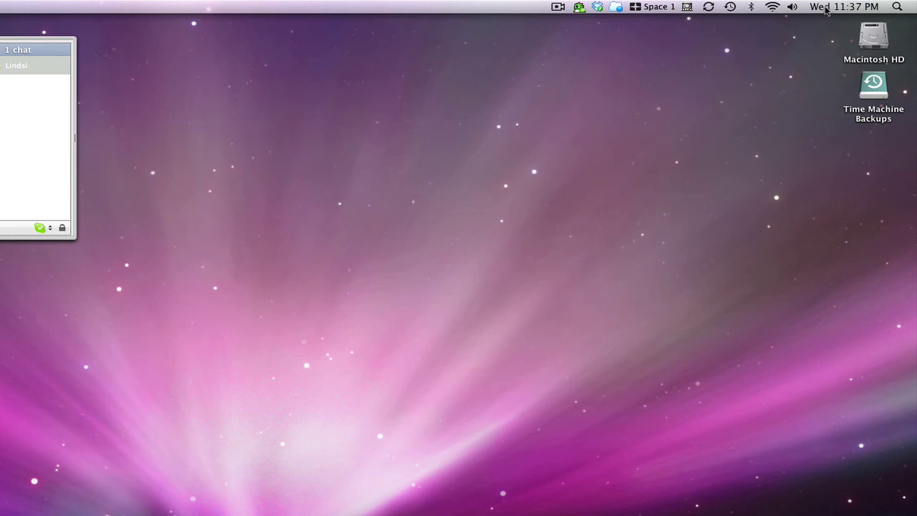
click(826, 8)
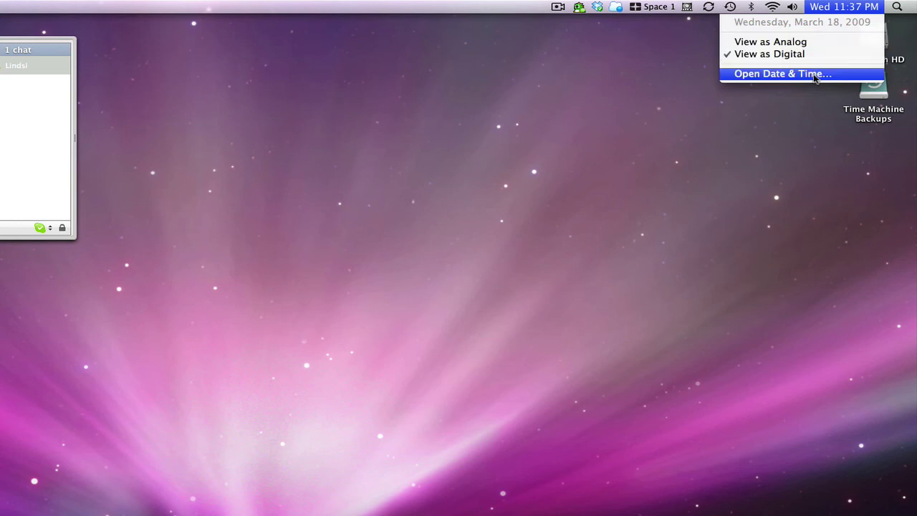
click(767, 130)
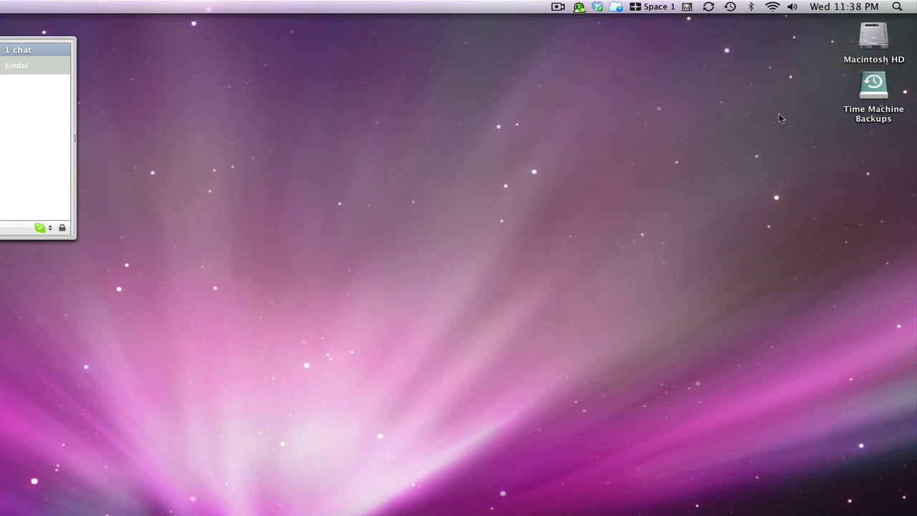
click(898, 6)
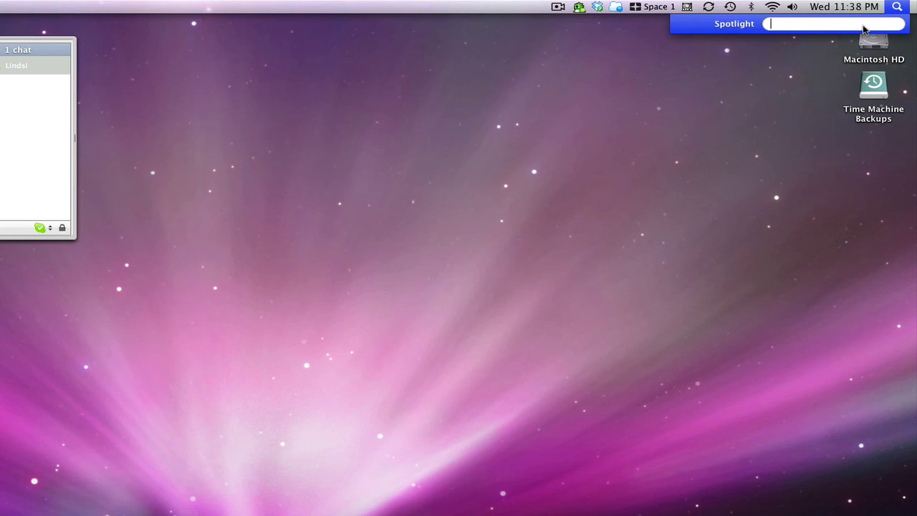
Step: Search Spotlight for 'imovie', then clear the query and dismiss Spotlight
text(imovie)
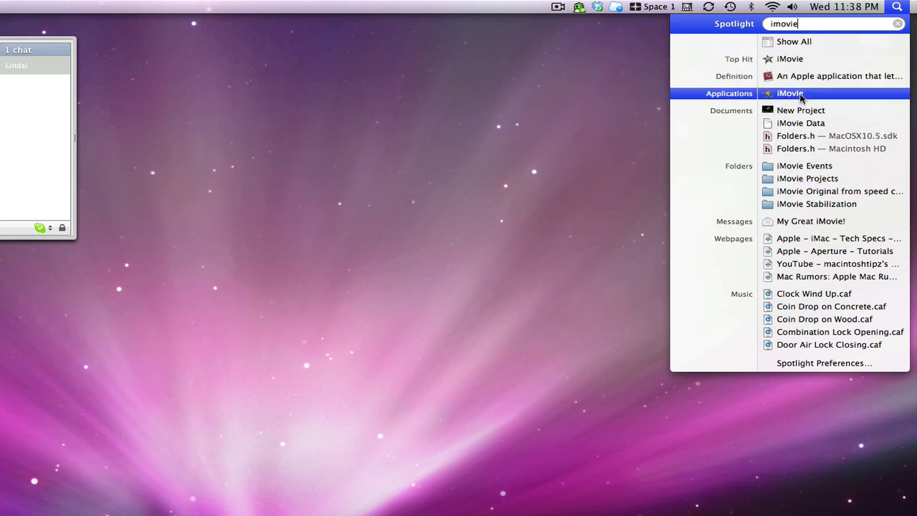
click(900, 25)
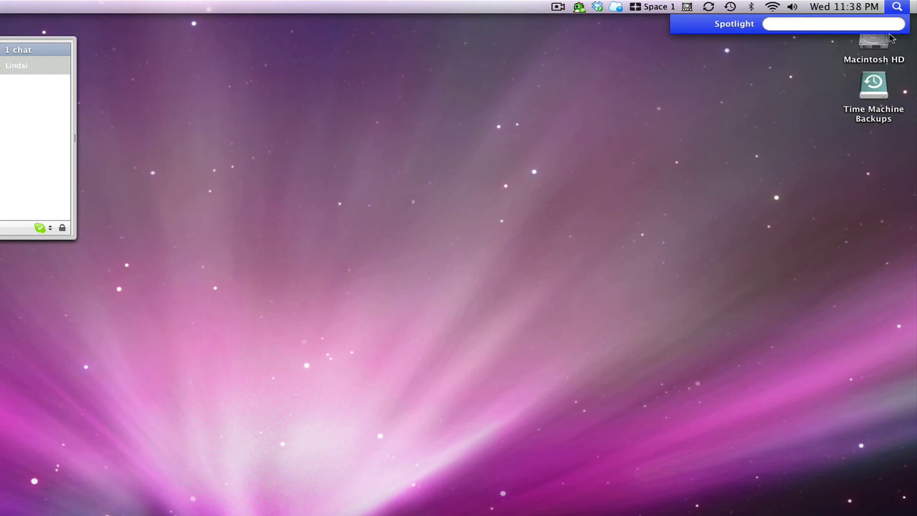
click(701, 144)
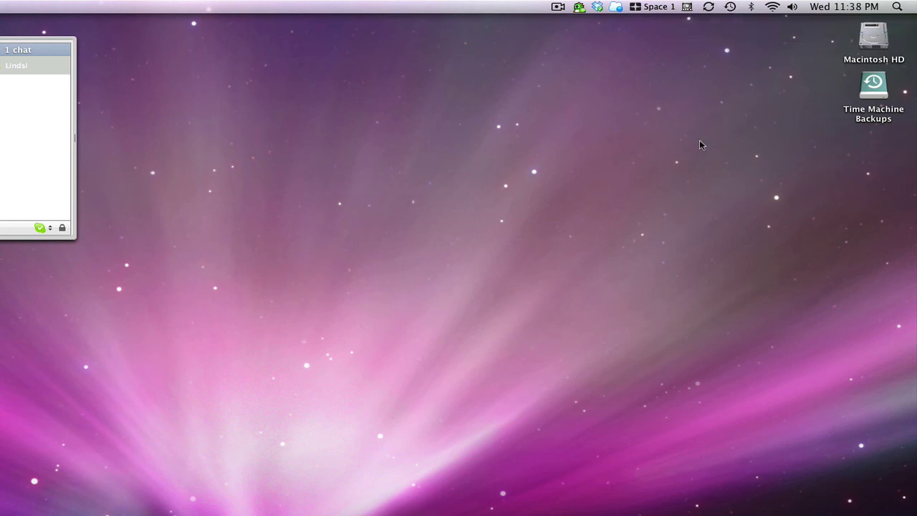
Step: Show ScreenFlow's menu with Stop Record and Quit ScreenFlow
click(564, 9)
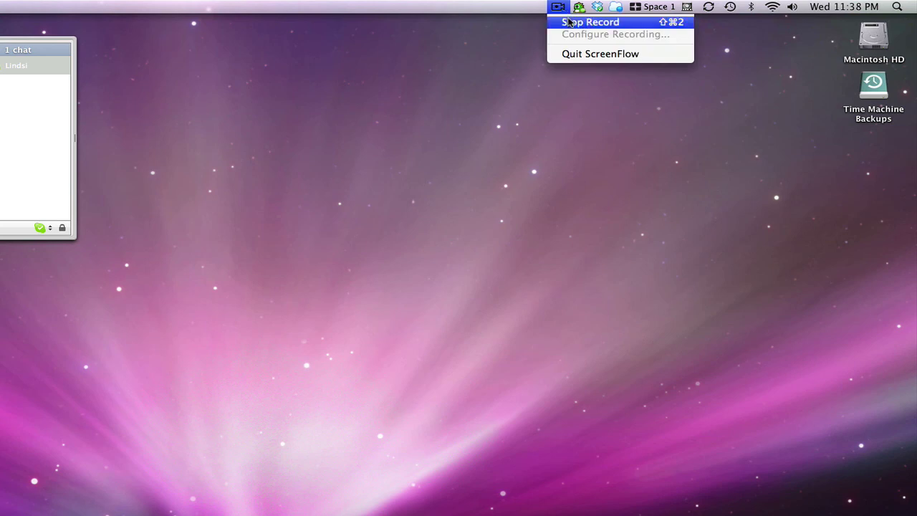